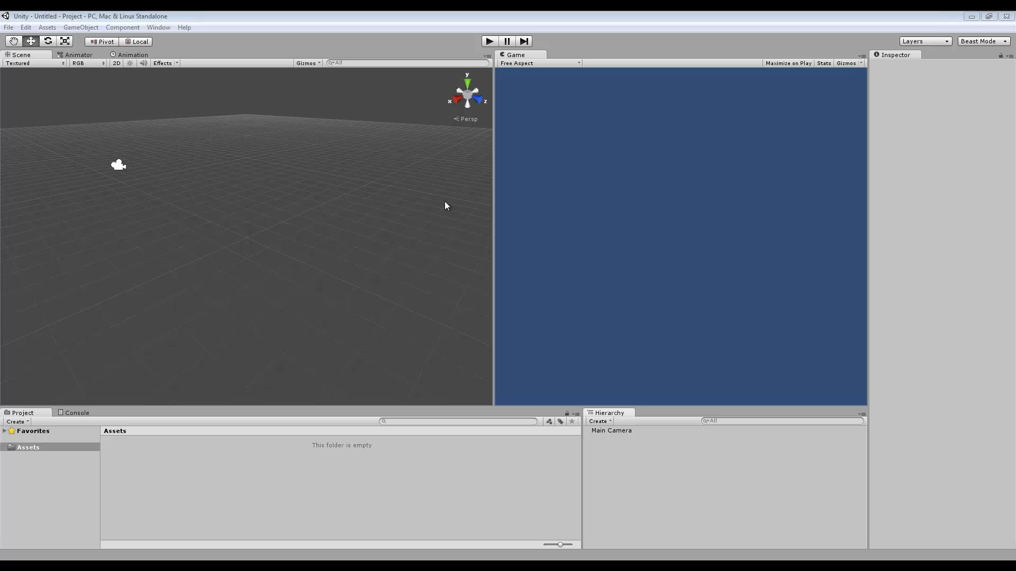
Examine the Main Camera's name, tag, position, rotation and scale properties
click(610, 431)
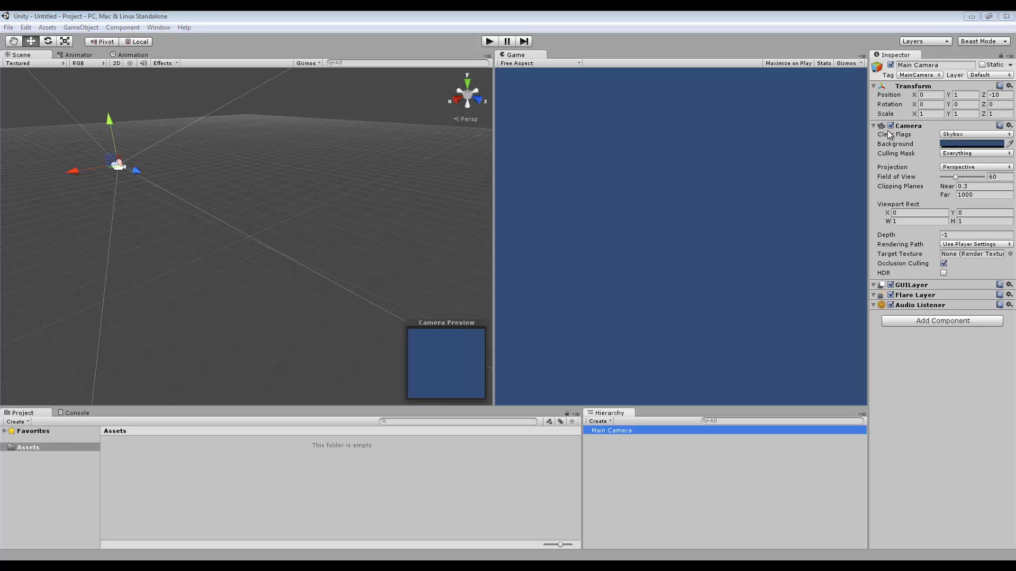
click(894, 96)
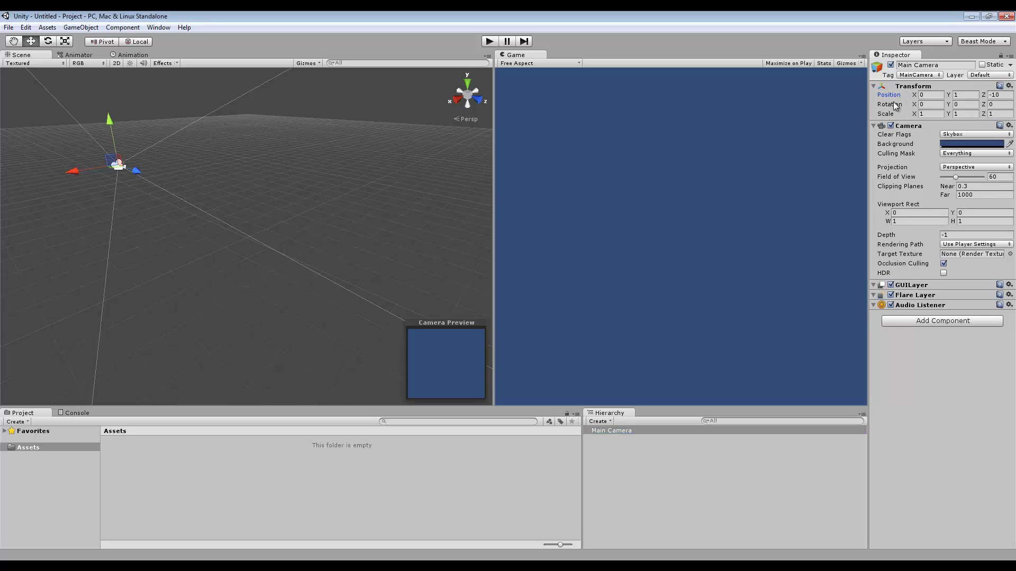
click(892, 105)
click(891, 114)
click(924, 66)
click(923, 65)
click(905, 75)
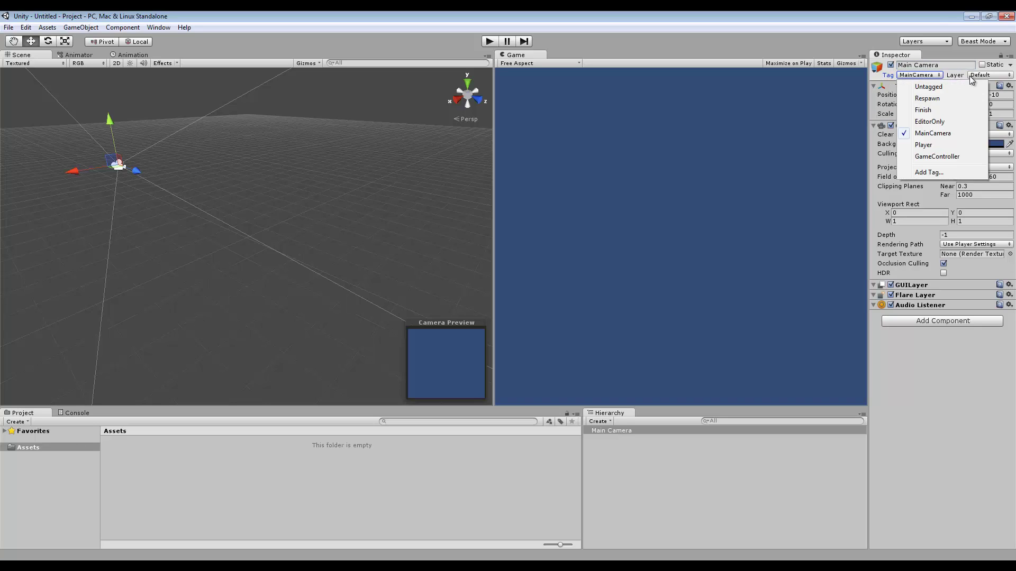
click(943, 64)
click(943, 64)
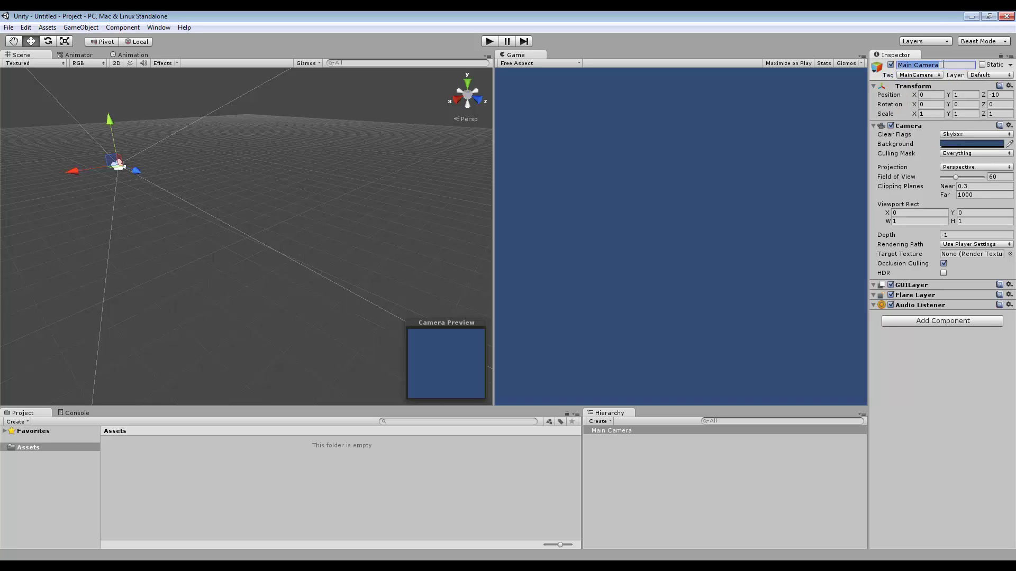
click(628, 430)
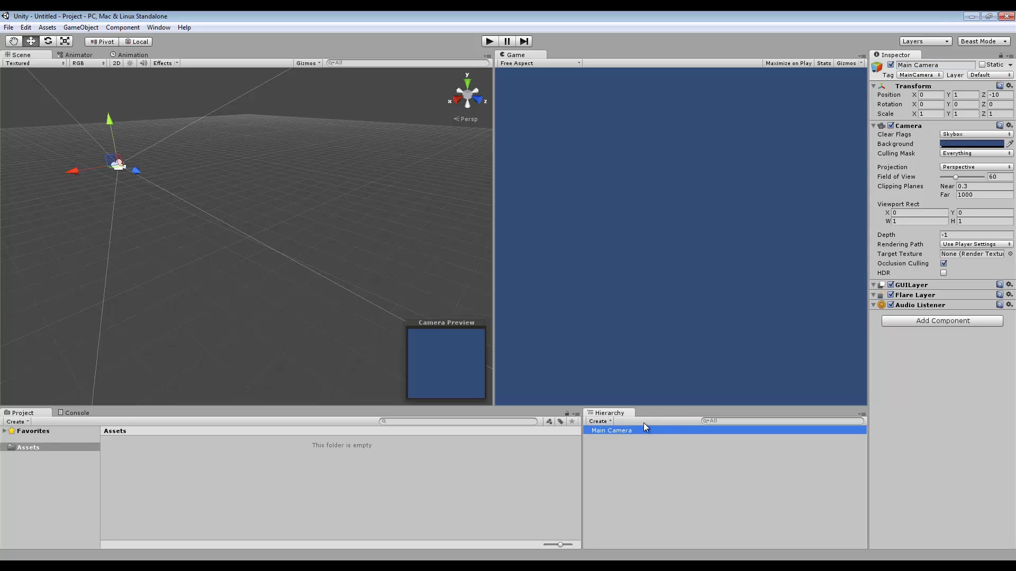
Create an empty game object, make it a child of the Main Camera and expand the camera's hierarchy
click(382, 101)
click(80, 27)
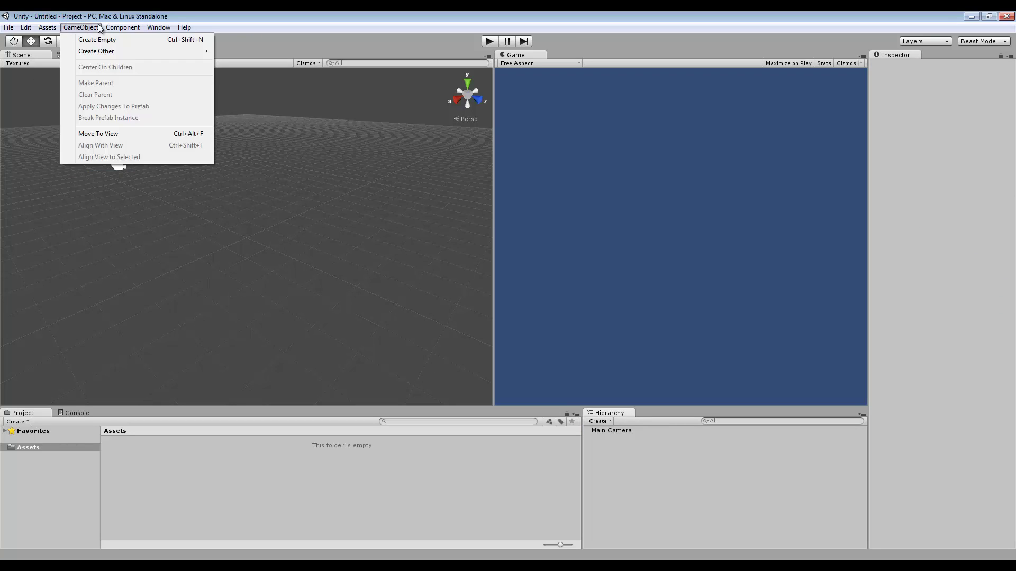
click(97, 40)
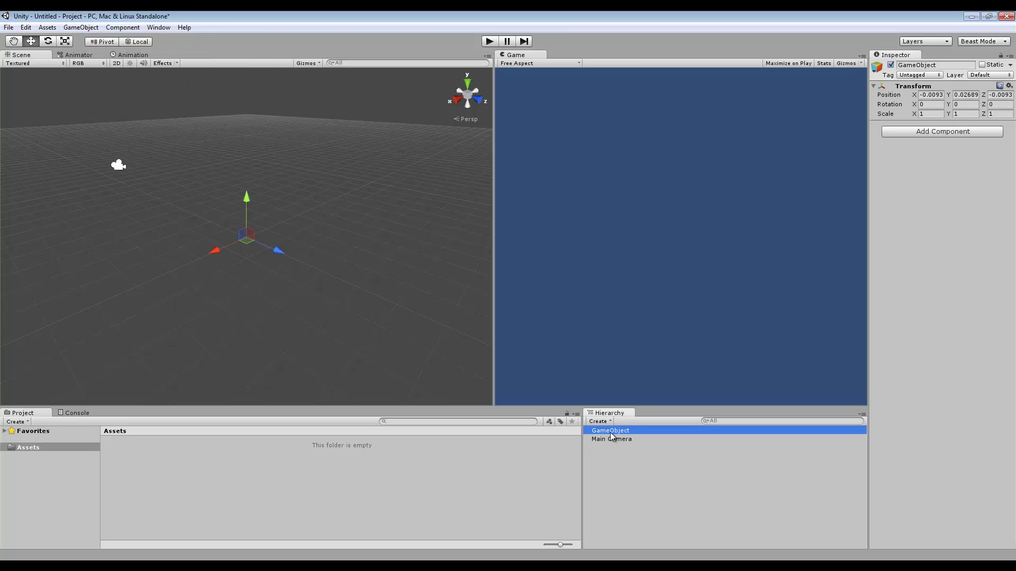
drag(611, 431, 619, 440)
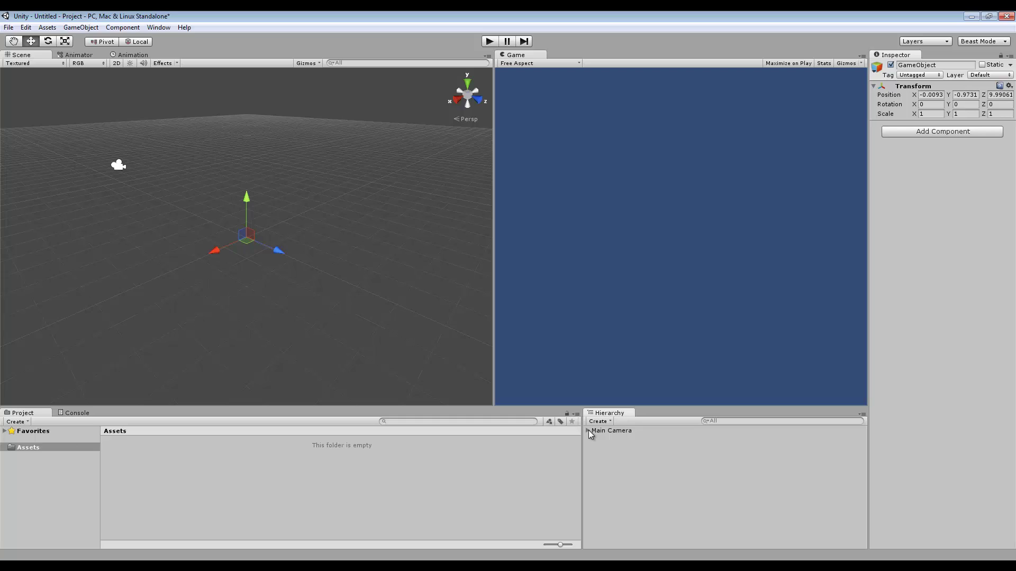
click(588, 431)
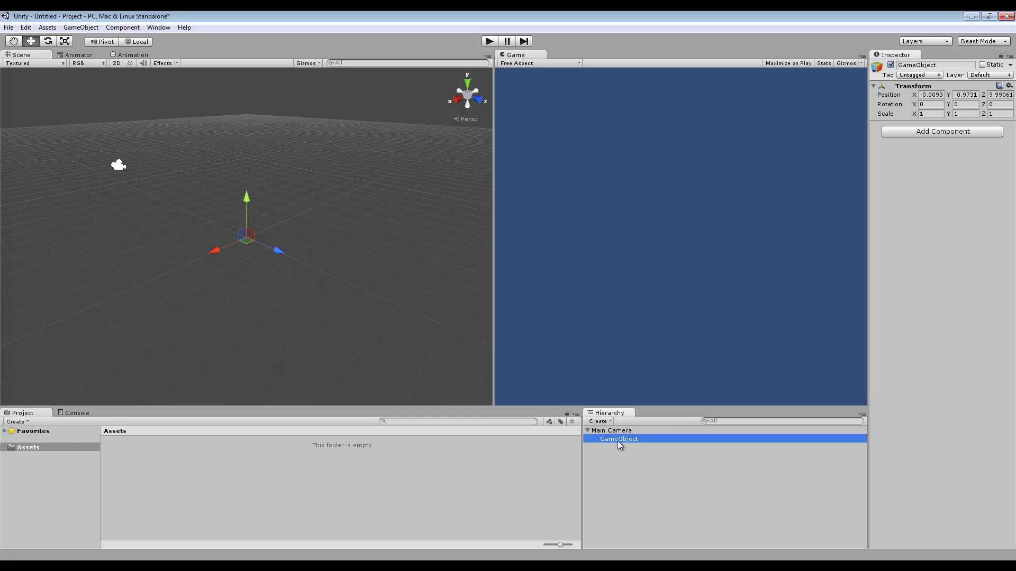
drag(617, 437, 617, 435)
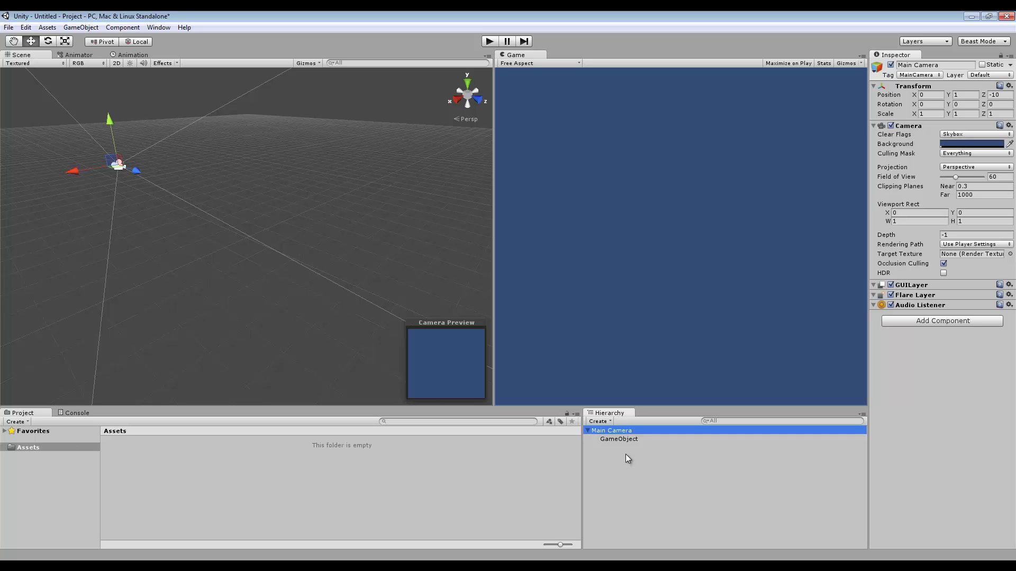
click(627, 455)
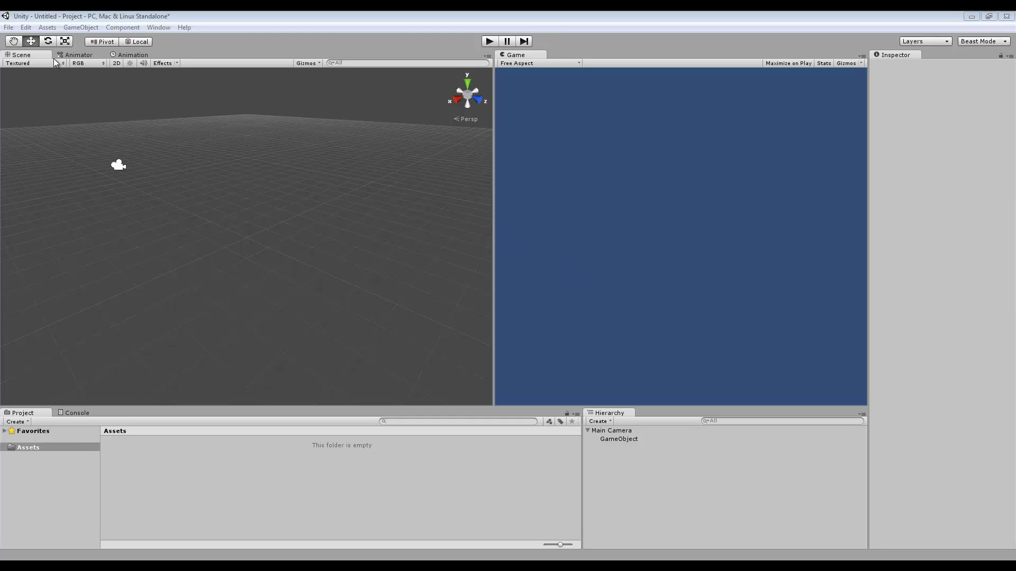
Create a second empty game object at the root of the scene and inspect its Transform component
click(80, 28)
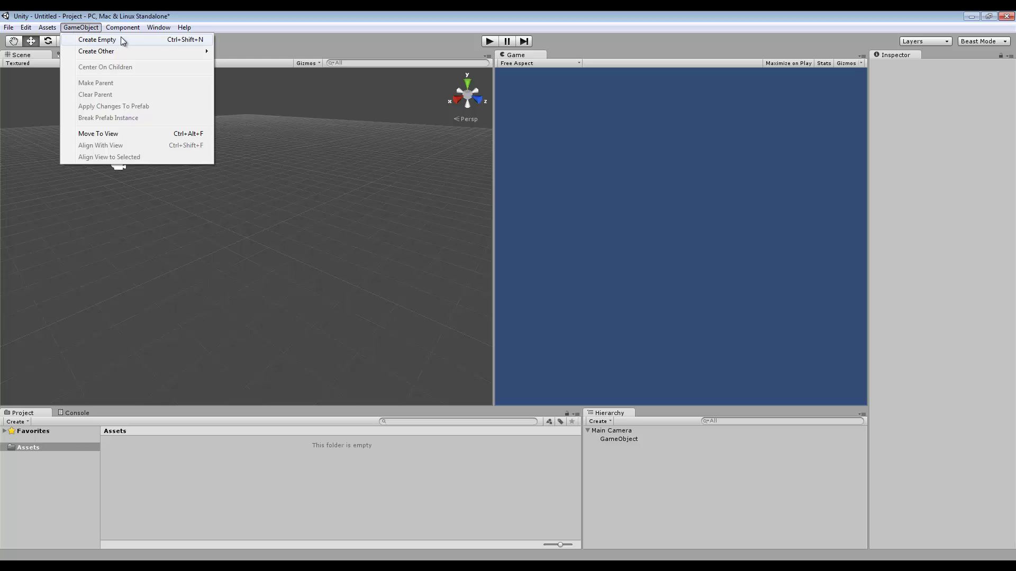
click(164, 42)
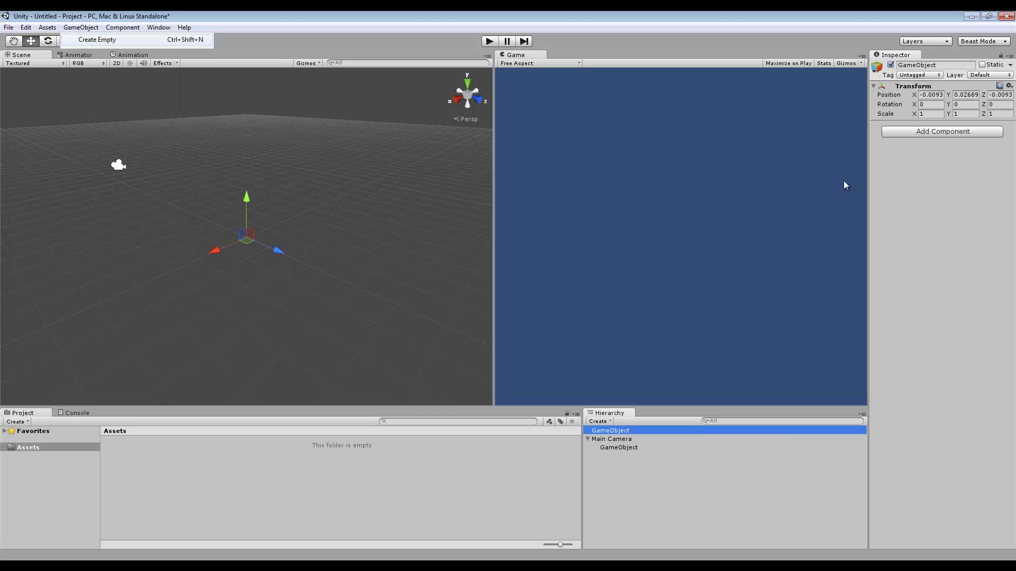
click(874, 87)
click(874, 86)
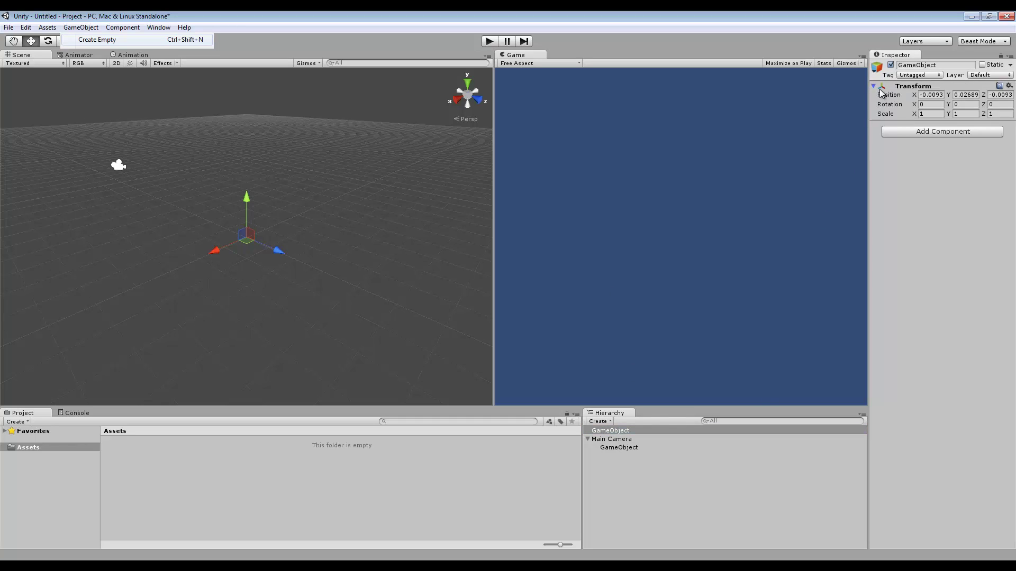
Add a Cube primitive to the scene
click(80, 27)
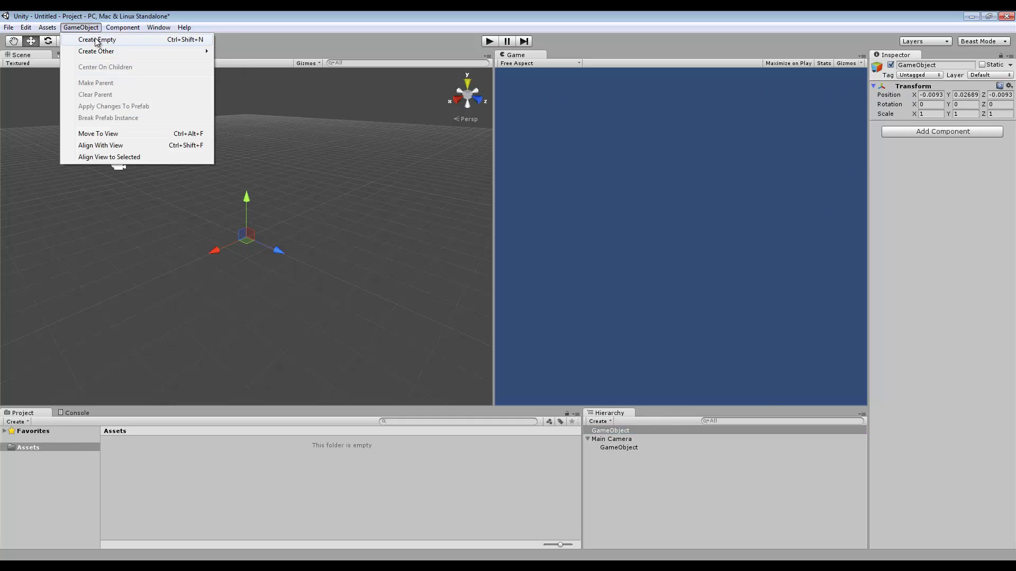
mouse_move(106, 52)
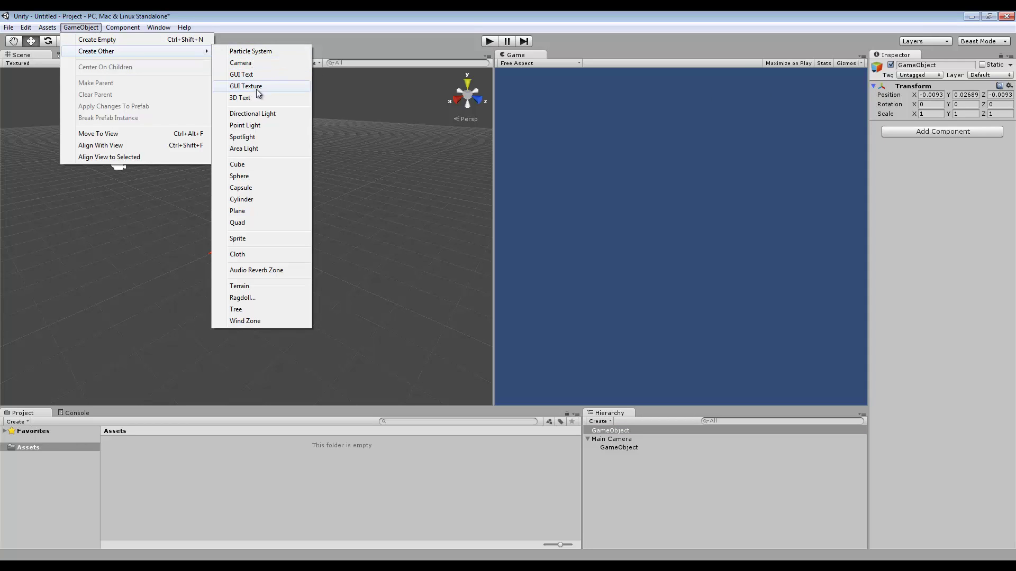
click(256, 169)
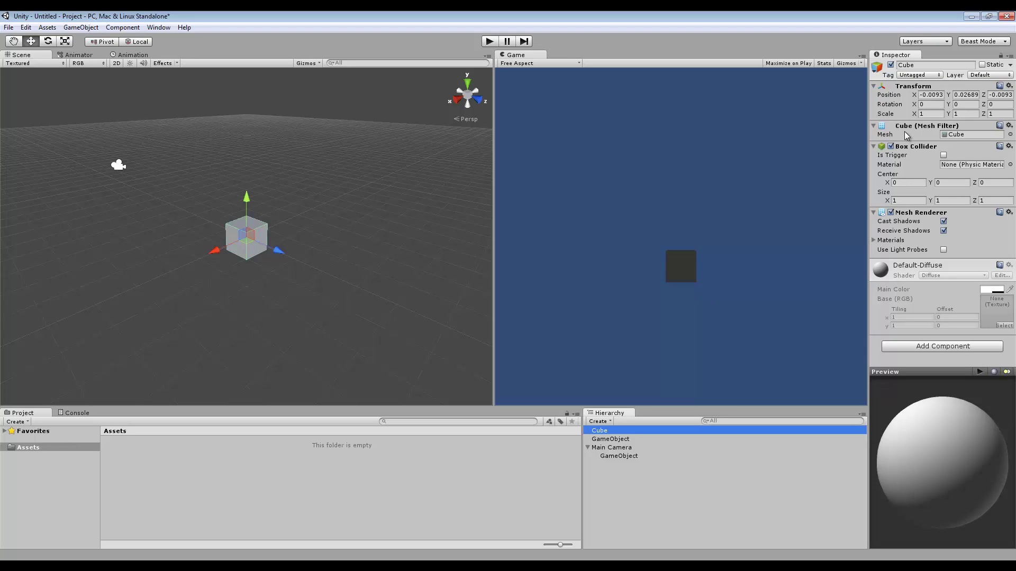
click(624, 490)
click(611, 421)
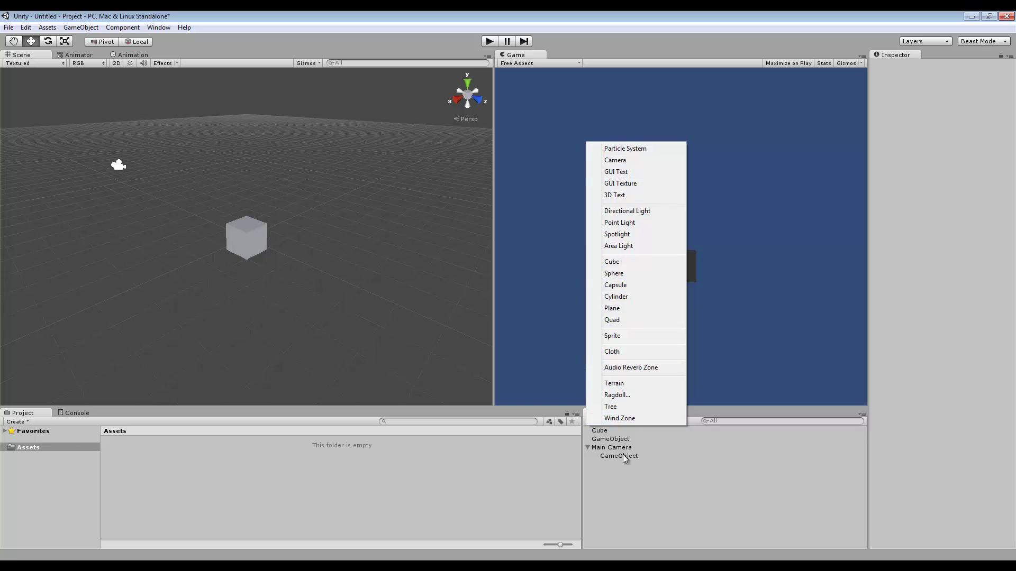
click(629, 501)
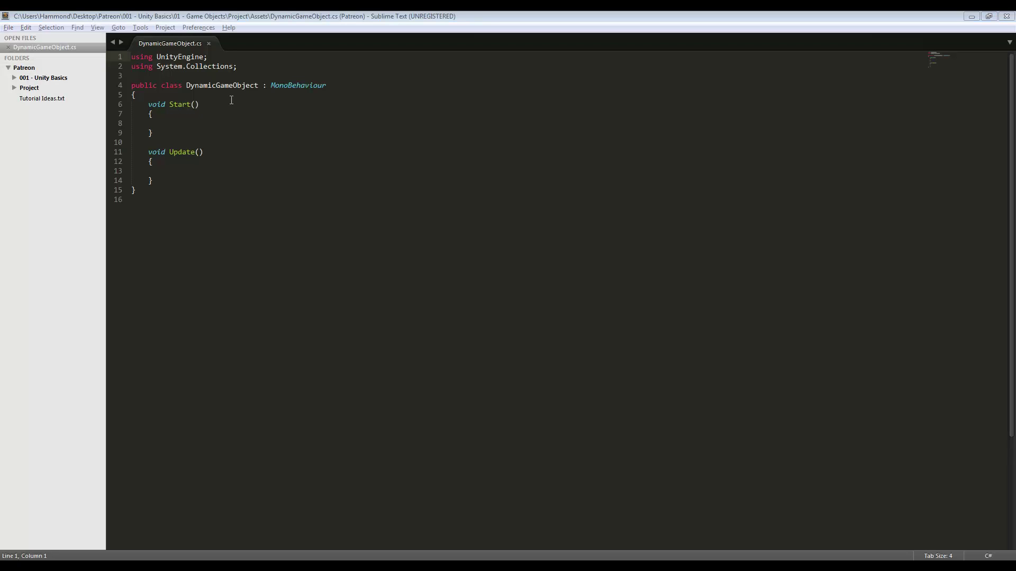
Declare a GameObject field named go at the start of the DynamicGameObject class
click(216, 94)
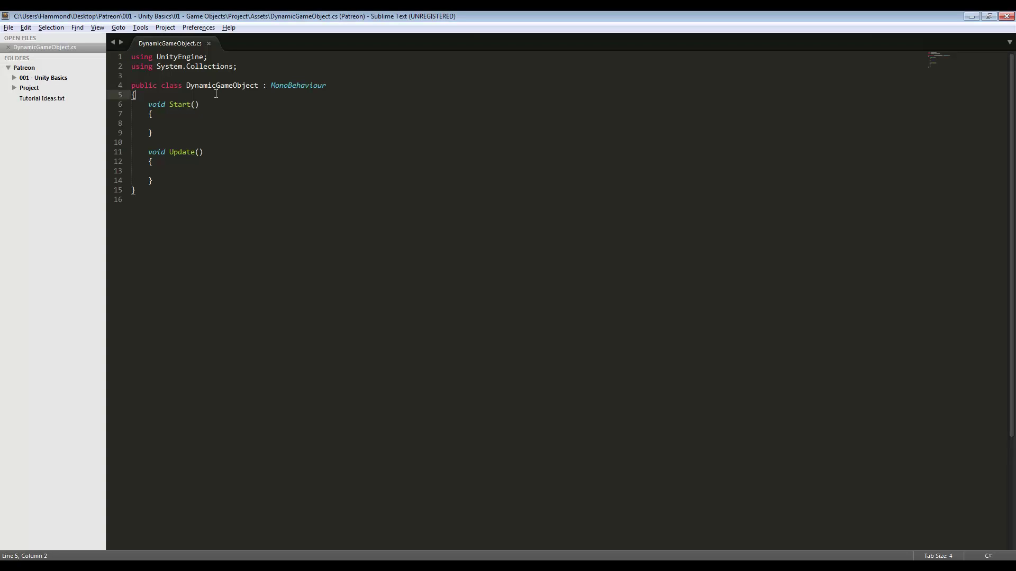
key(Return)
text(GameObject go;)
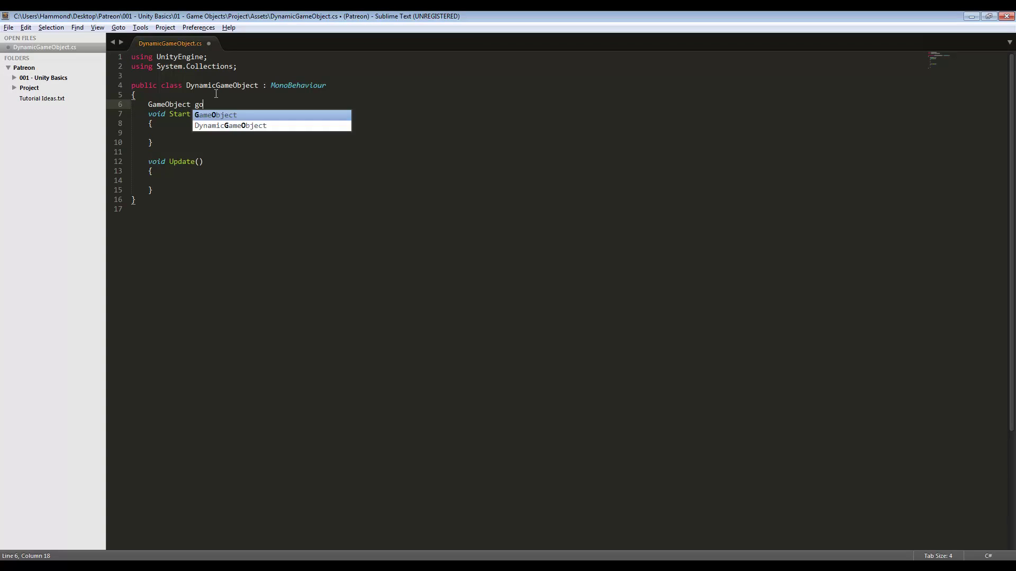
key(Return)
Assign a new GameObject() to go inside the Start method and save the script
key(Down)
key(Down)
key(Down)
text(g)
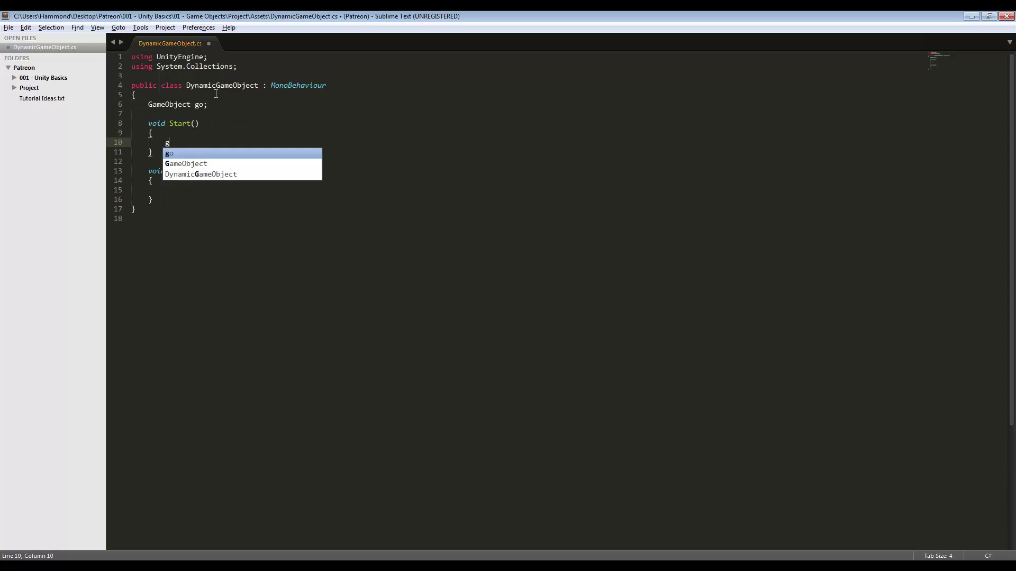
text(o = new GameObject();)
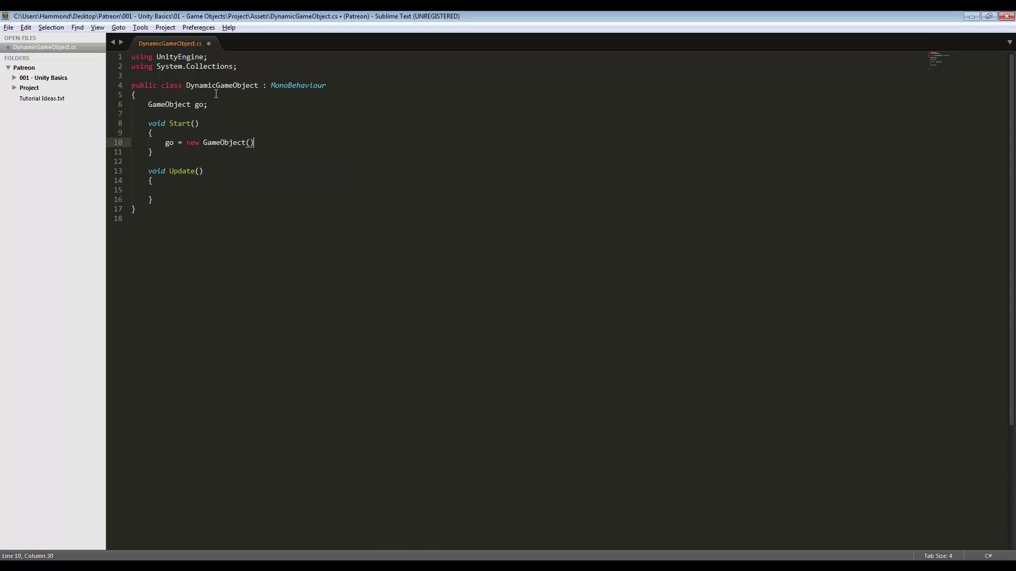
key(ctrl+s)
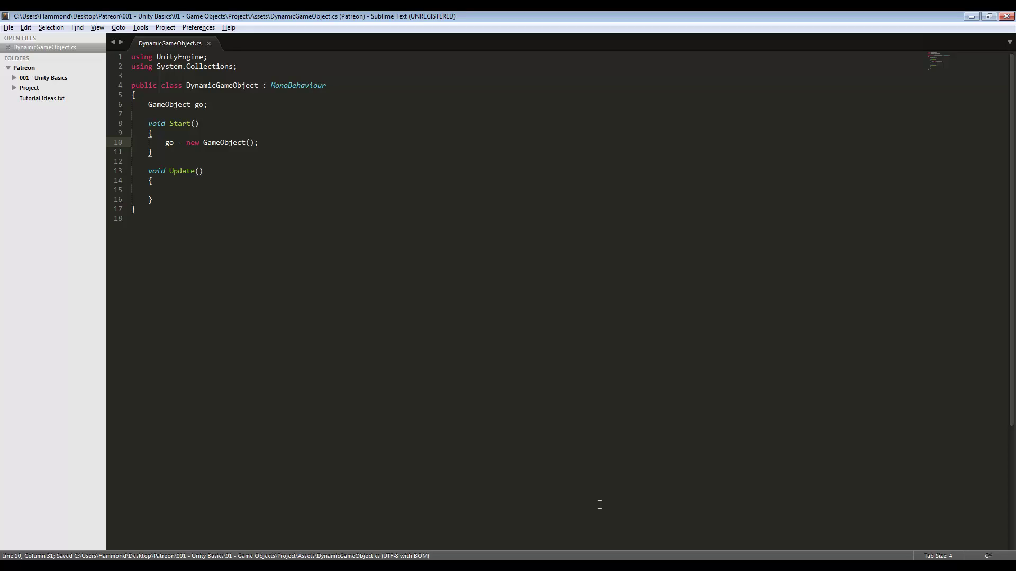
Switch back to Unity and set the Cube's position to X 0, Y 0, Z 0
key(alt+Tab)
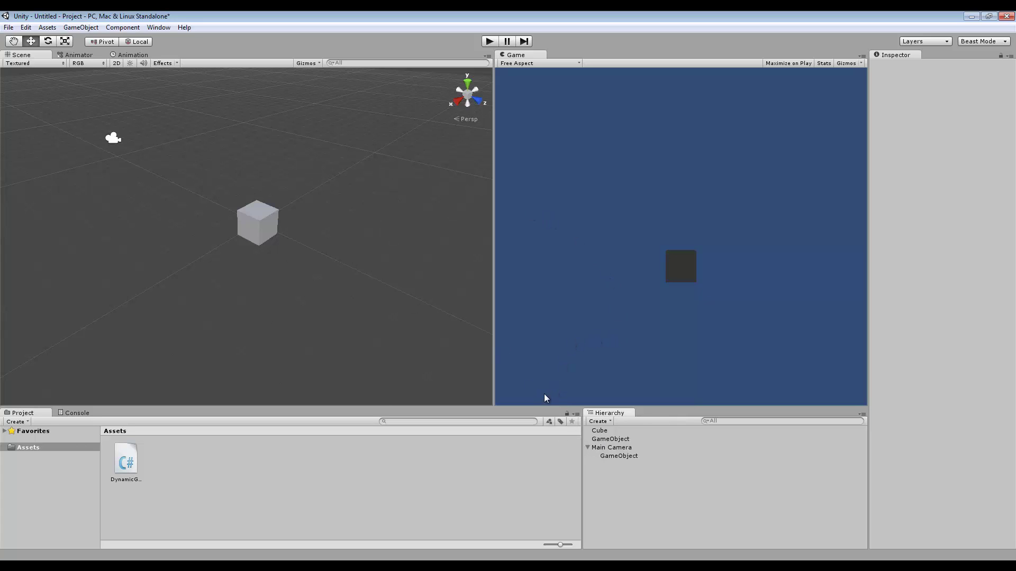
mouse_move(371, 325)
middle_down()
mouse_move(390, 340)
mouse_move(363, 329)
middle_up()
click(601, 431)
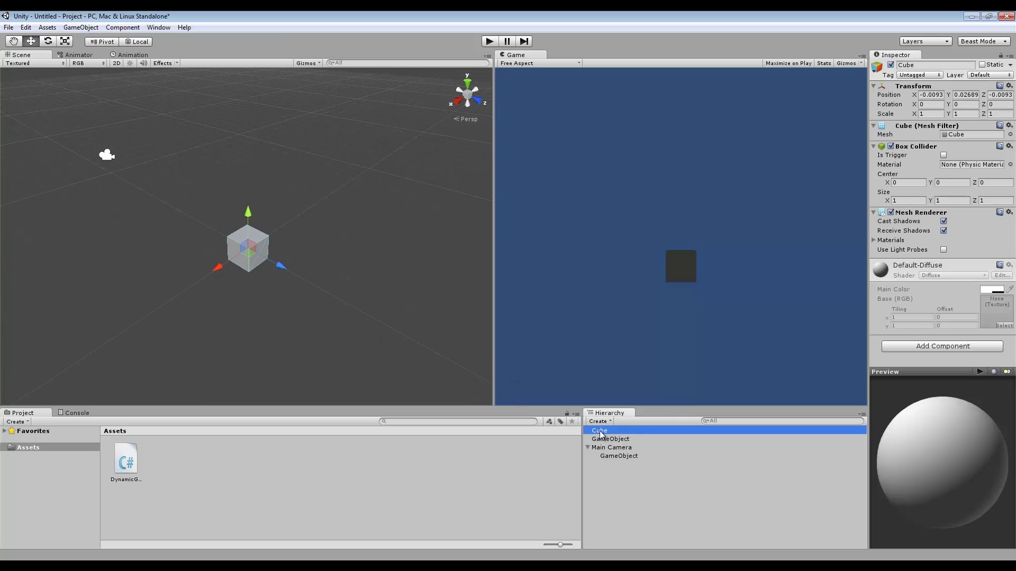
key(f)
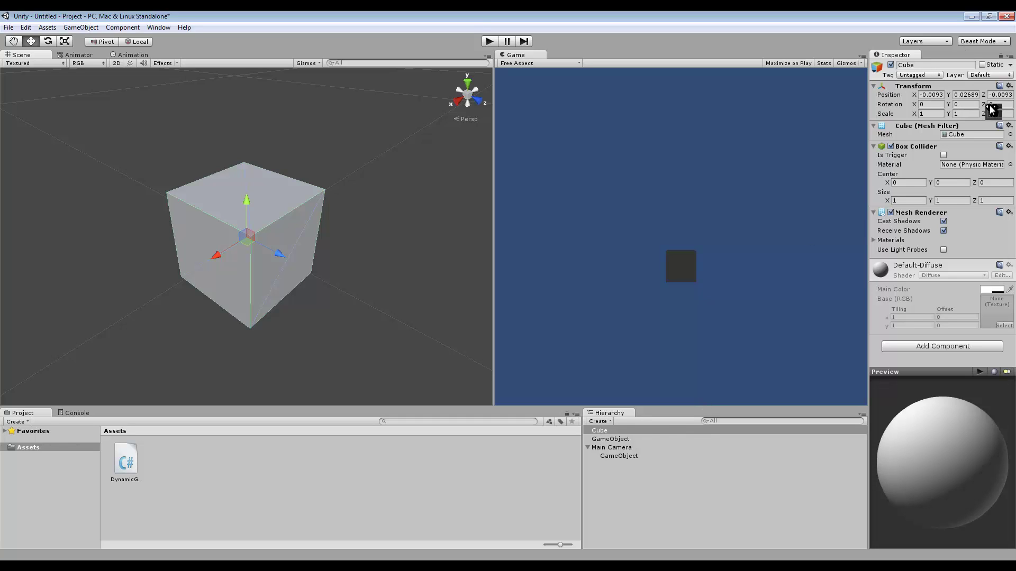
click(891, 95)
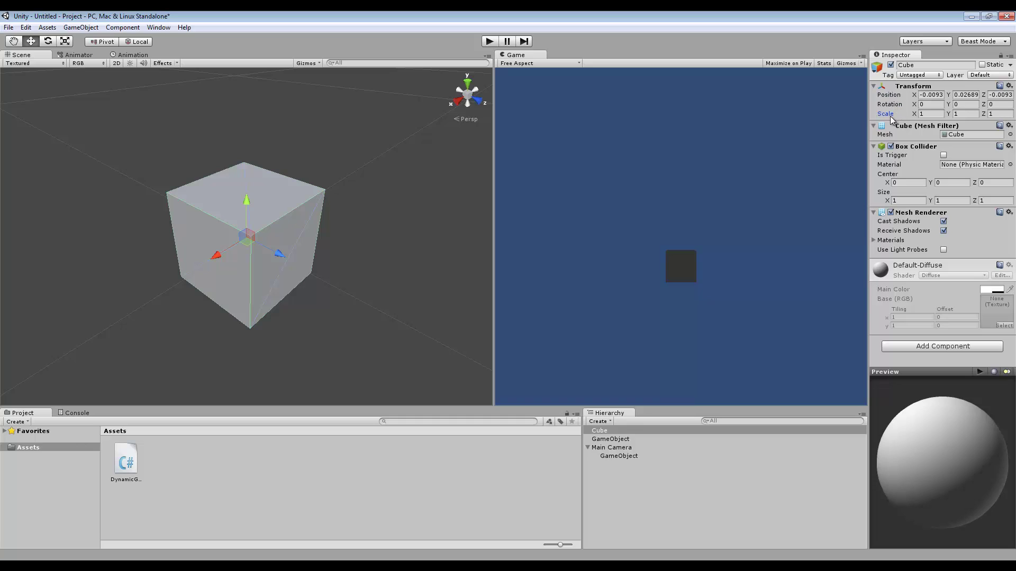
click(921, 96)
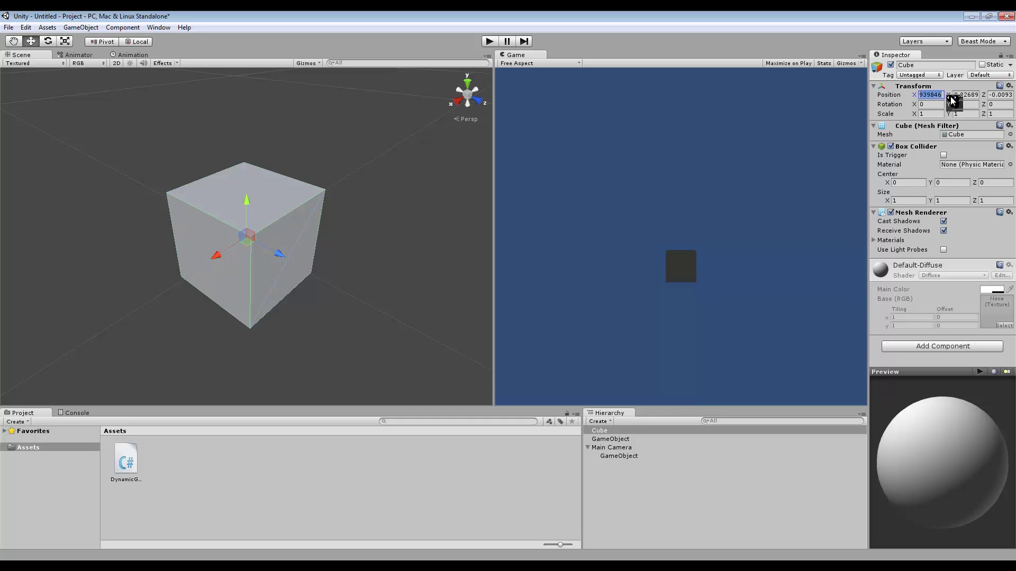
text(0)
key(Tab)
text(0)
key(Tab)
text(0)
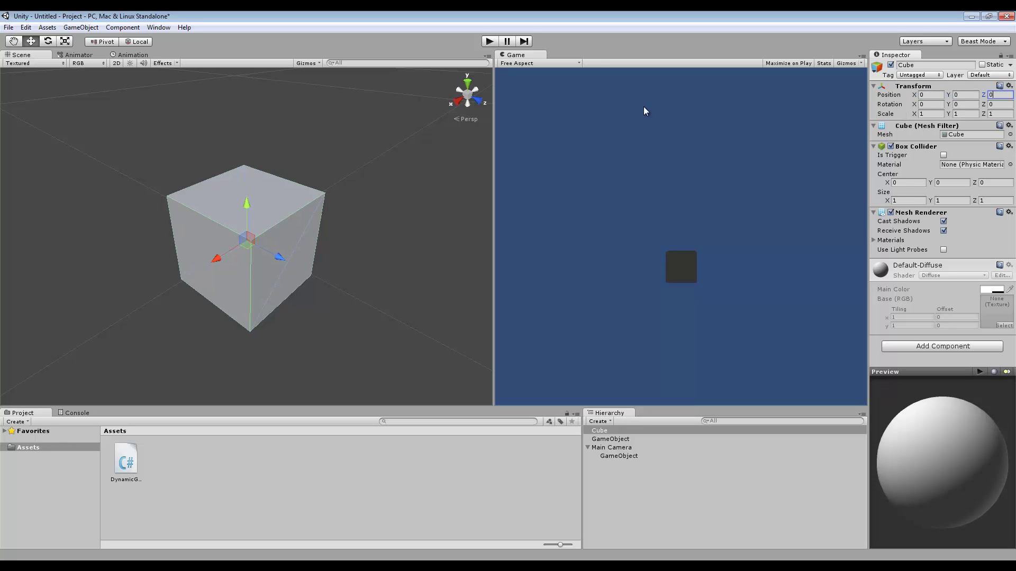
Move the Cube freehand to about X 0.76, Y 0.90, Z -1.14 and rotate it about 31.8° on X and 22.6° on Z
scroll(246, 207, down, 4)
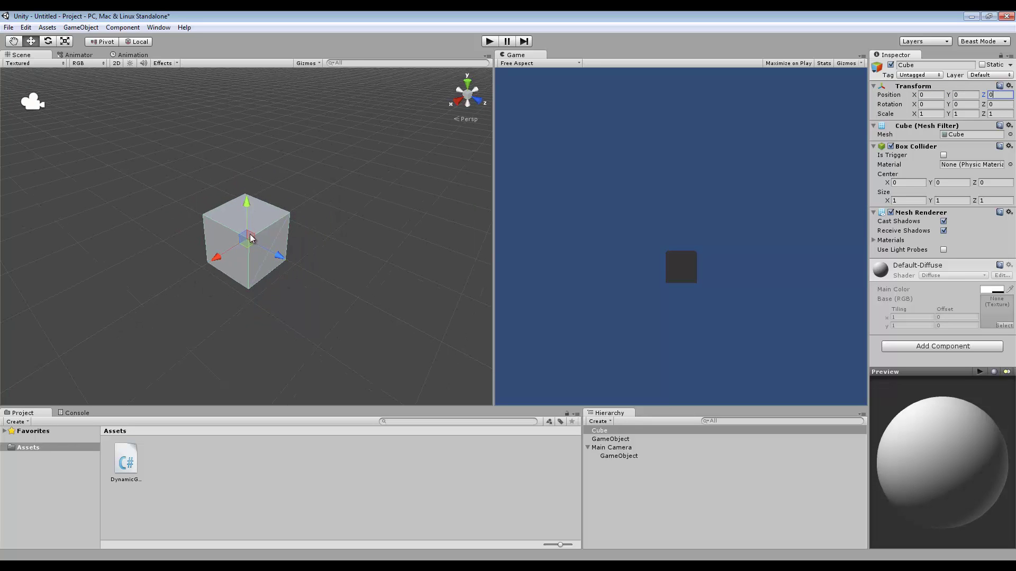
drag(218, 261, 173, 170)
click(49, 42)
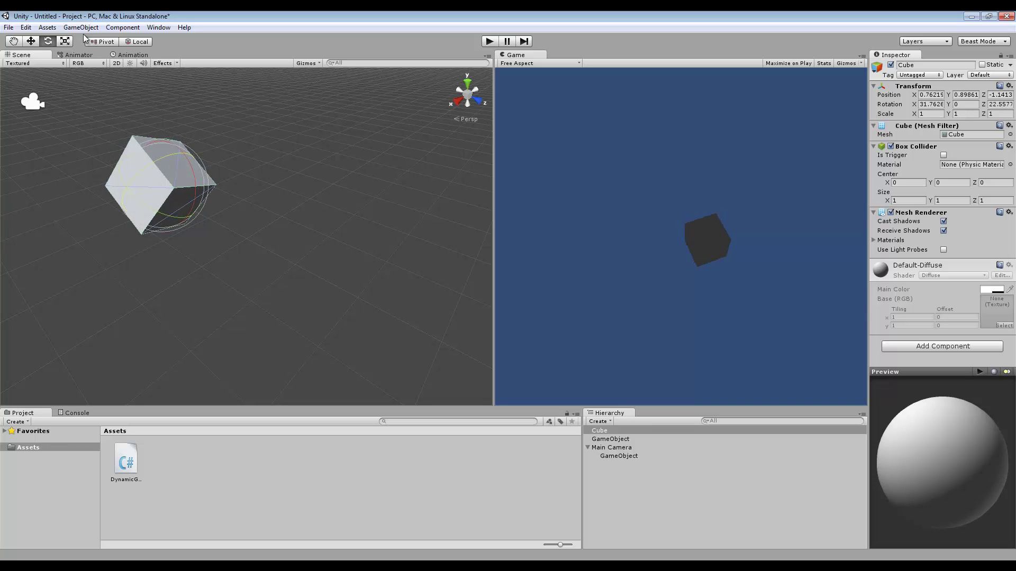
Scale the Cube freehand into a long thin bar, about X 0.22, Y 0.27, Z 2.96, and deselect it
click(66, 41)
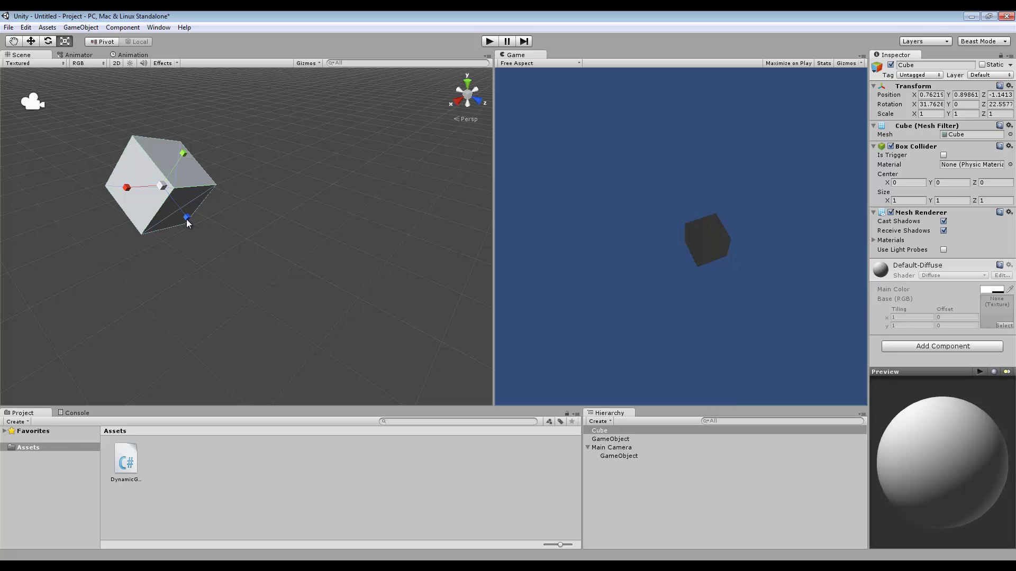
drag(187, 218, 221, 219)
drag(184, 156, 189, 177)
middle_drag(164, 167, 212, 205)
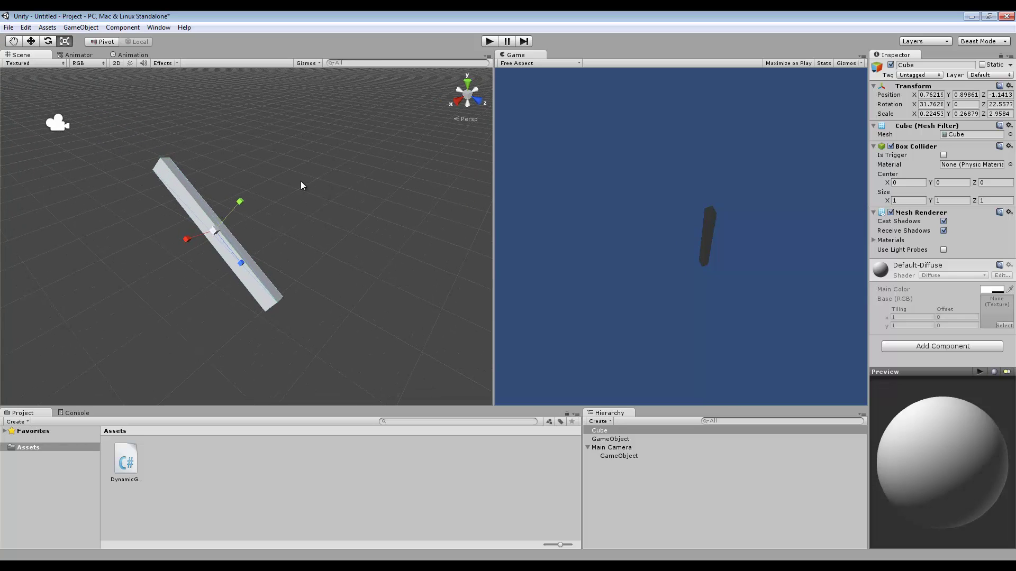
click(300, 180)
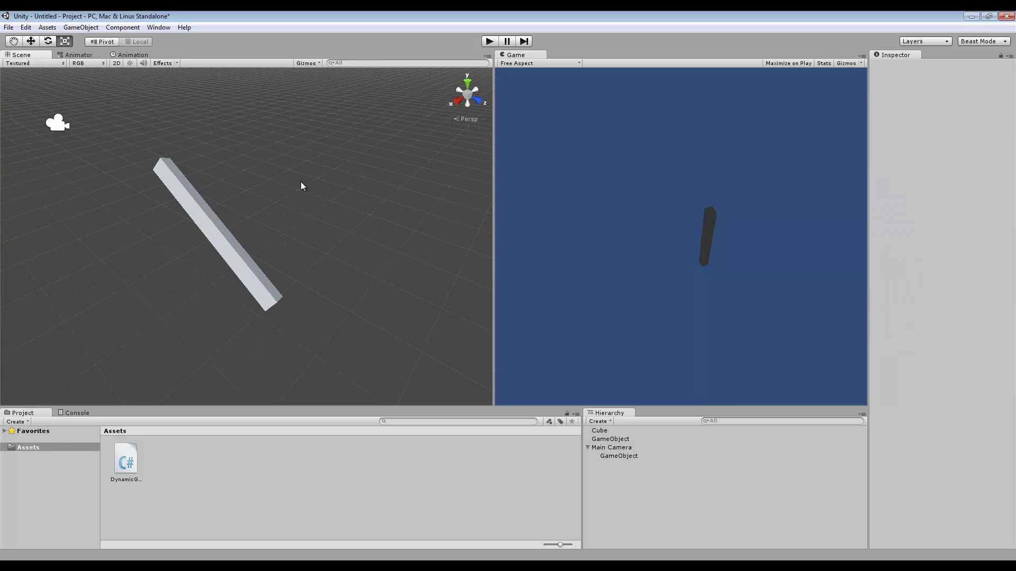
Deactivate the Cube game object and activate it again
click(604, 439)
click(602, 430)
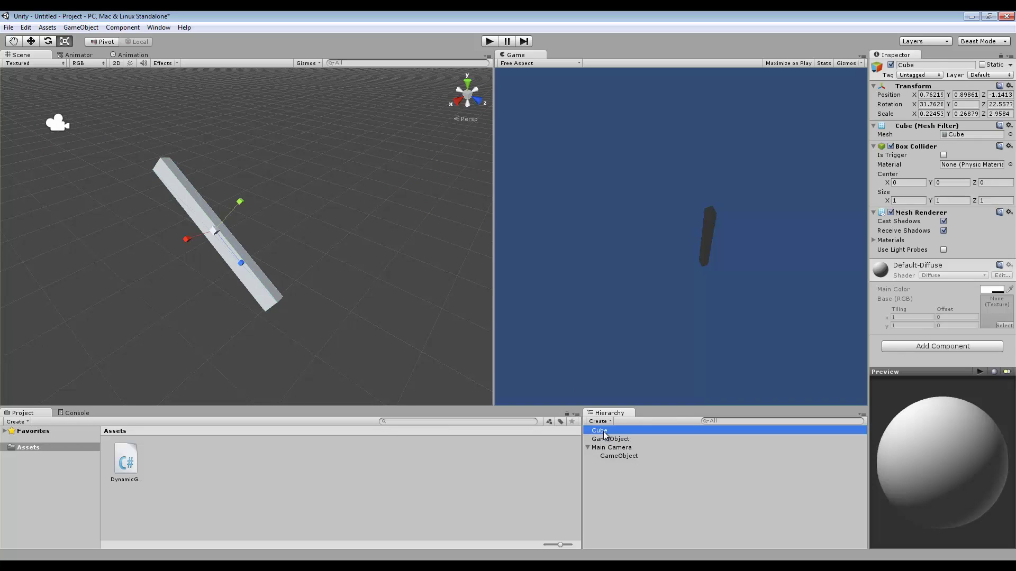
click(891, 65)
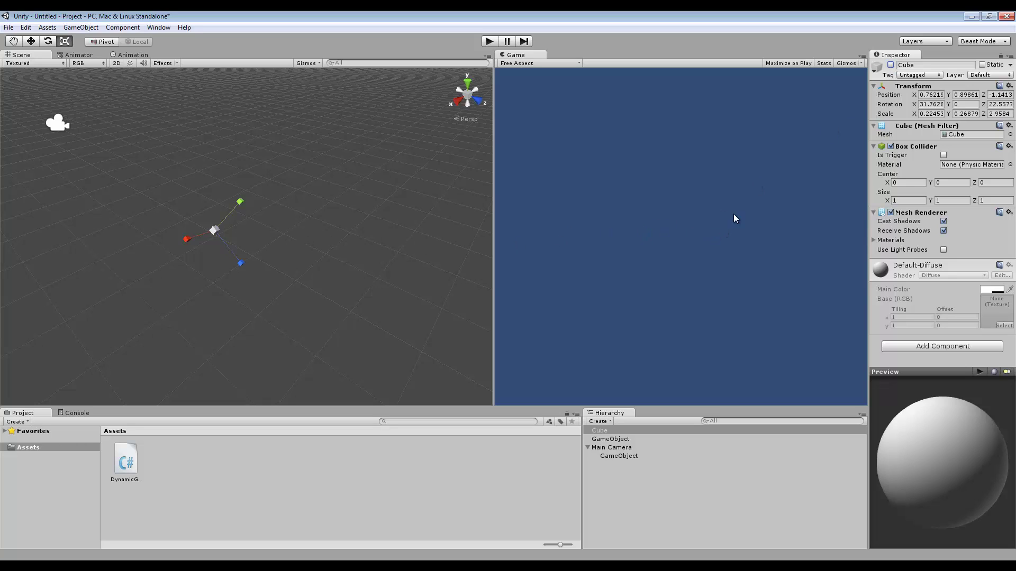
click(891, 65)
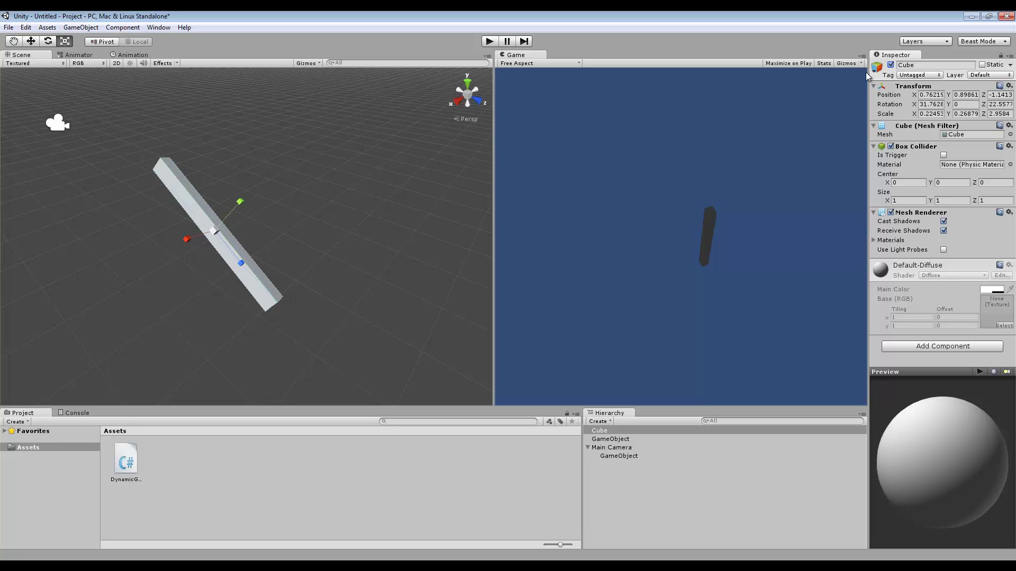
Make the Cube a child of Main Camera and deactivate the Main Camera object
drag(600, 431, 611, 449)
click(600, 441)
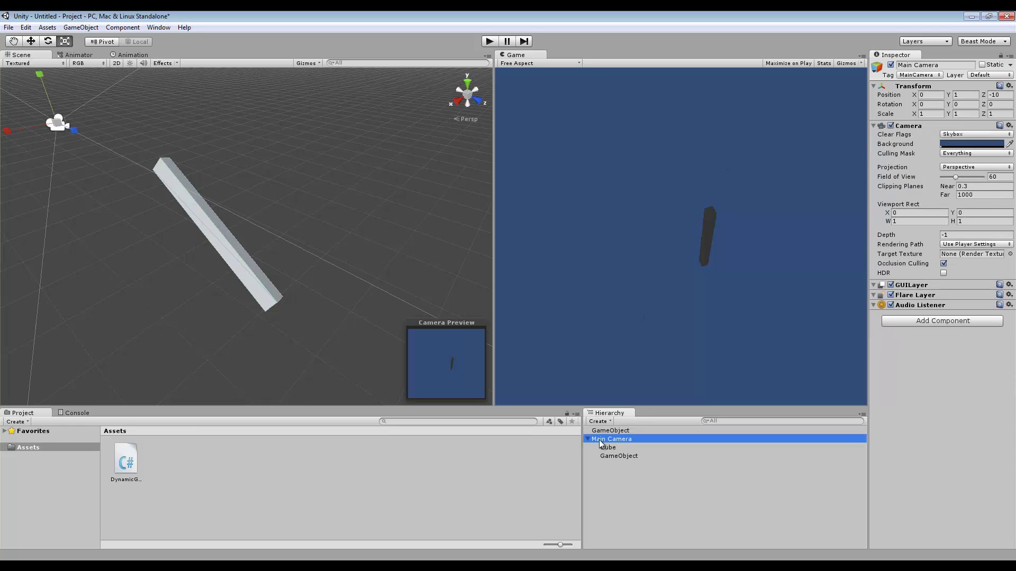
click(891, 65)
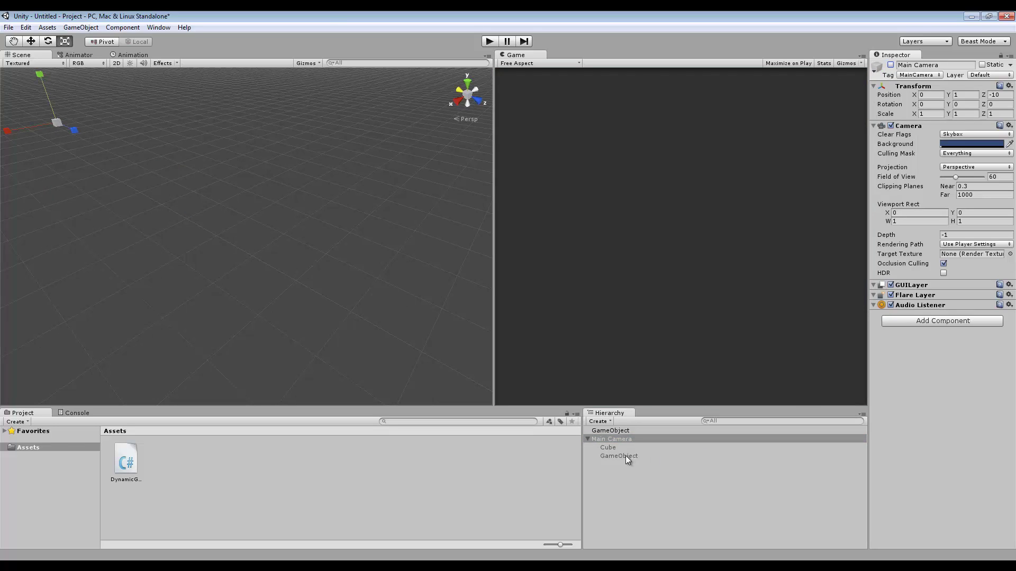
Switch to Sublime Text, add go.activeSelf = false; below the new GameObject() line in Start, save the script and return to Unity
key(alt+Tab)
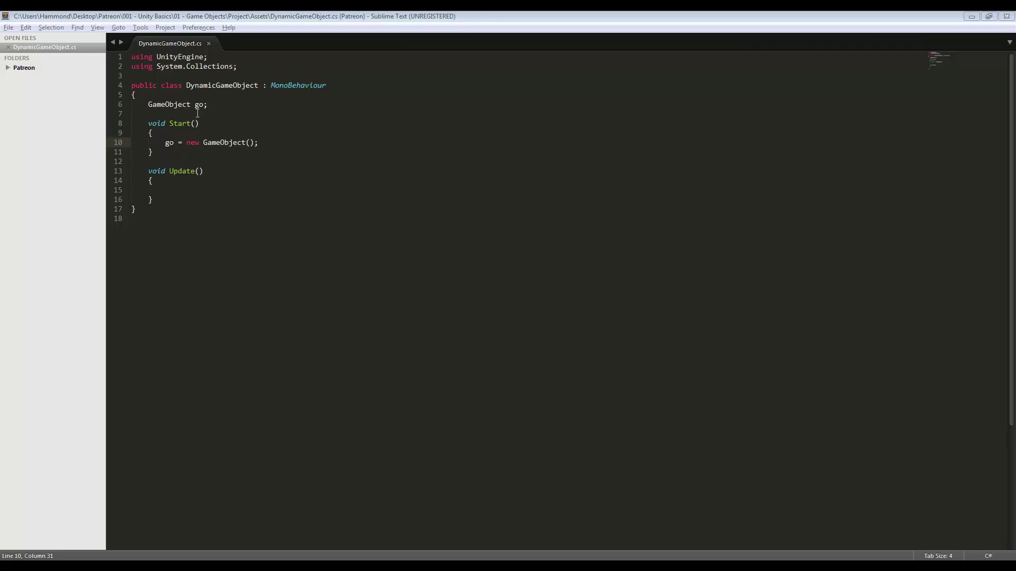
click(267, 143)
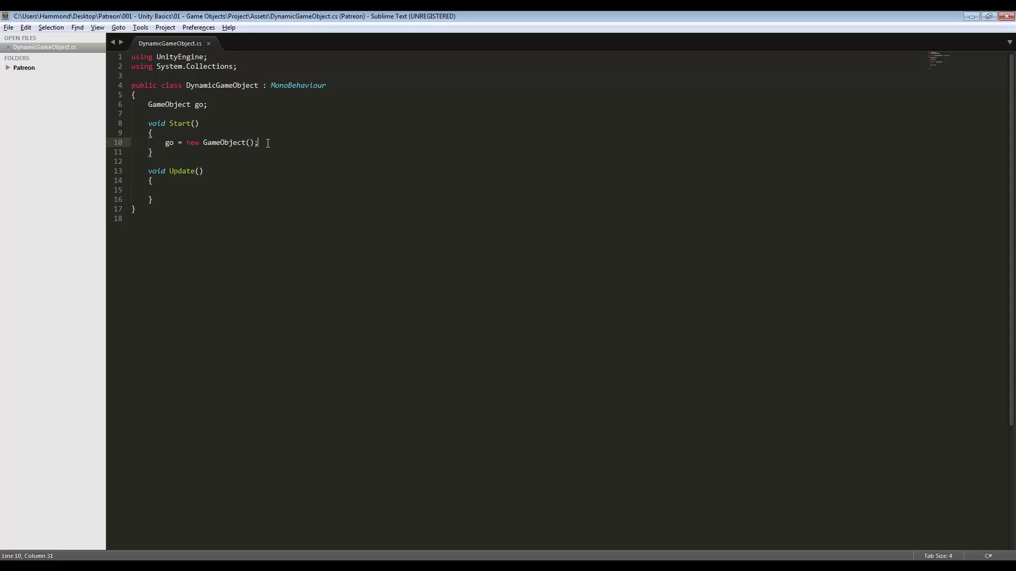
key(Return)
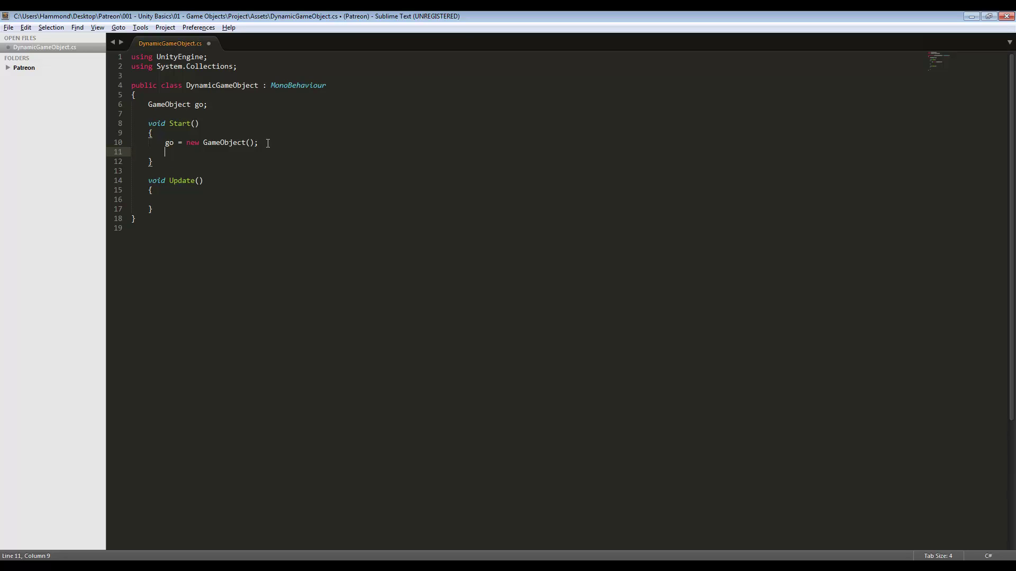
text(go.activeSelf = false;)
key(ctrl+s)
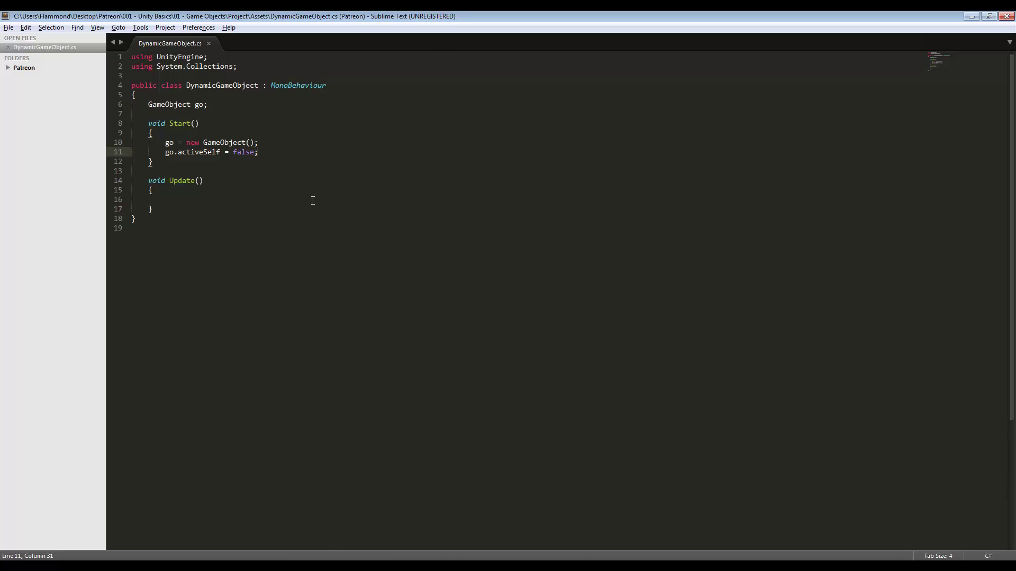
key(alt+Tab)
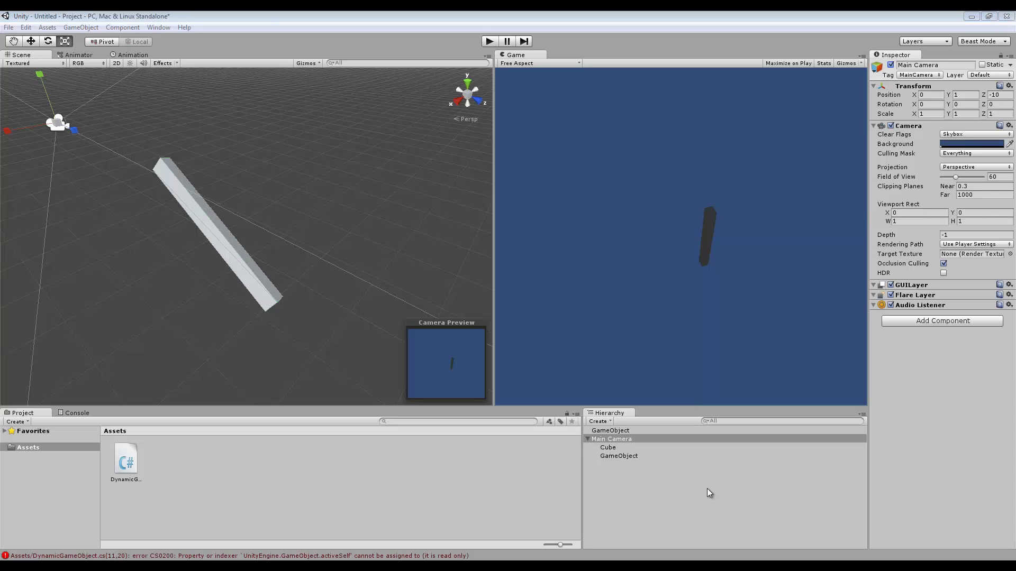